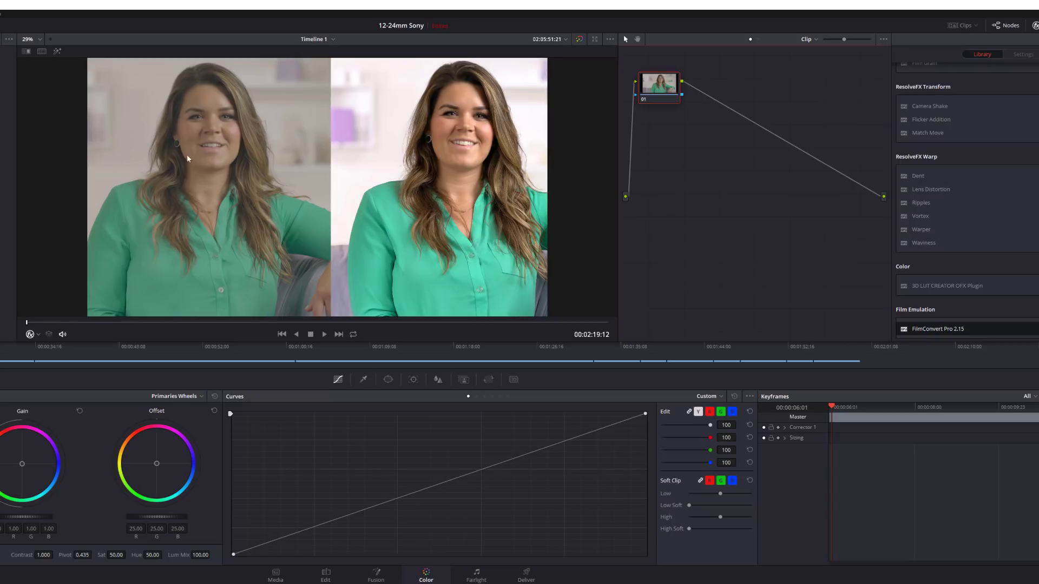
Apply the 1D input LUT 'Sony SLog2 to Rec709' to node 01 on the S-Log clip
right_click(656, 85)
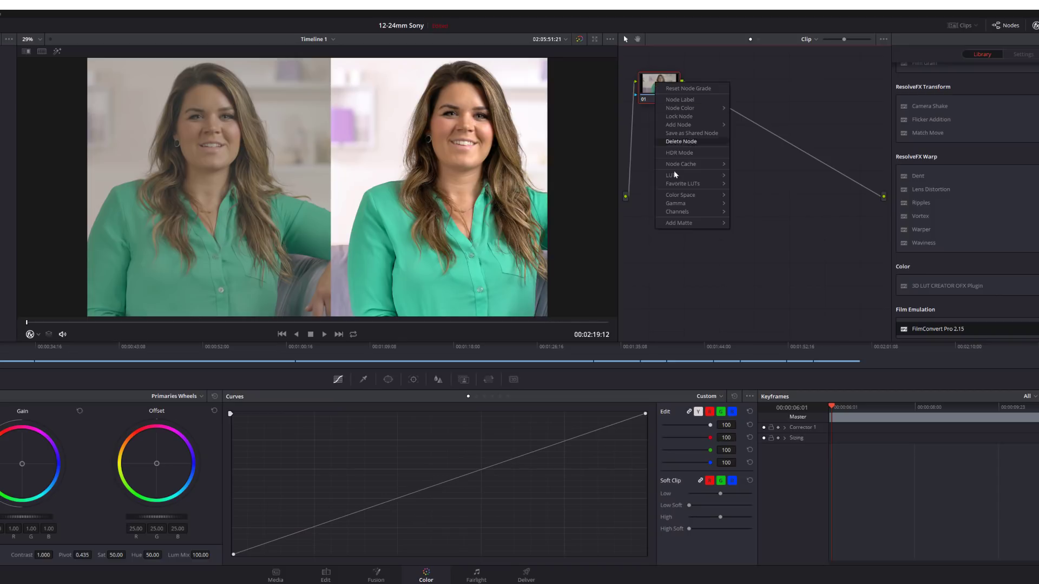
mouse_move(675, 176)
mouse_move(752, 186)
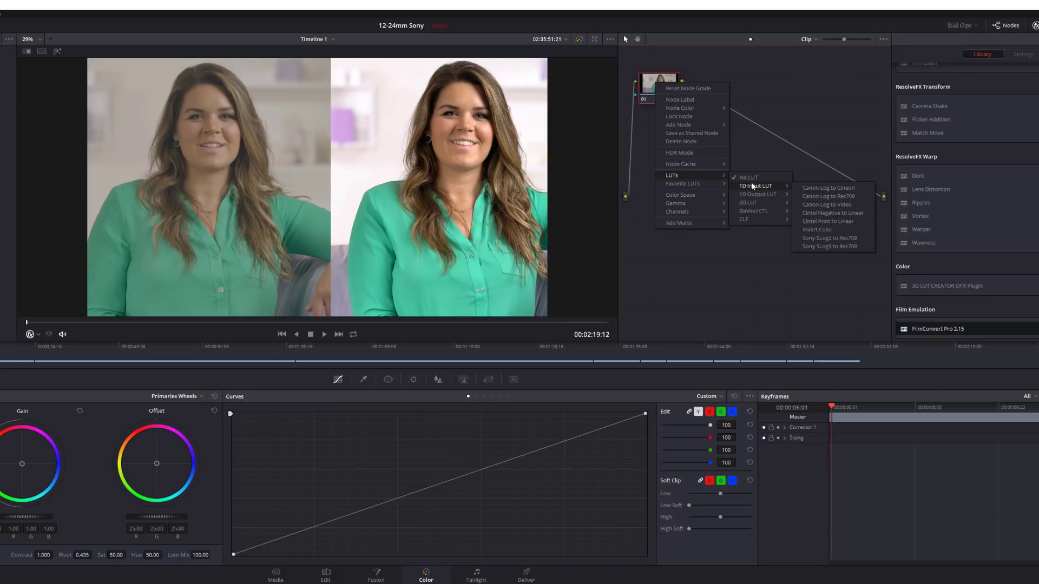
click(826, 239)
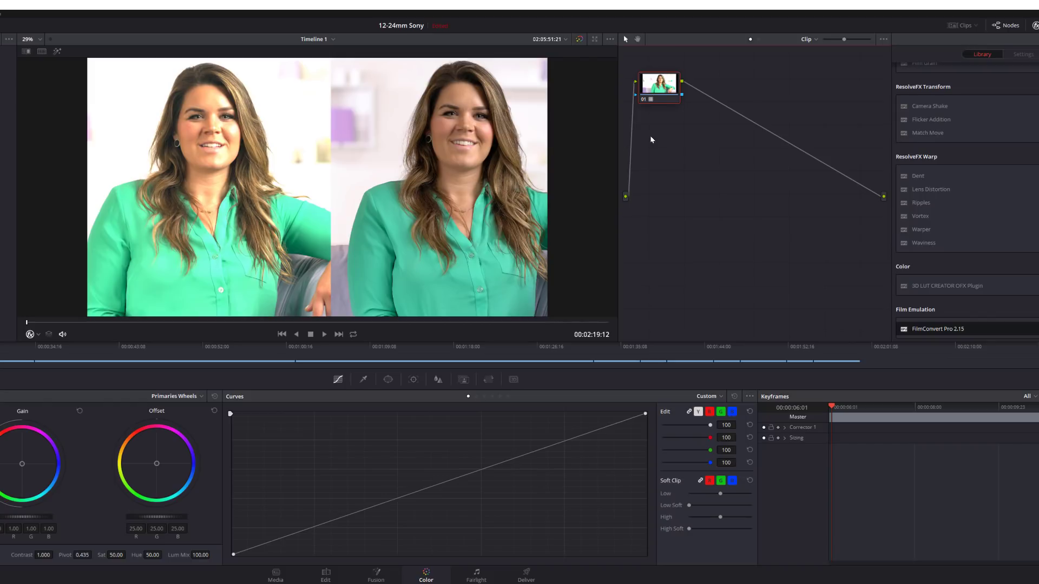
Reset node 01's grade to remove the LUT and add a Color Space Transform to it
right_click(656, 92)
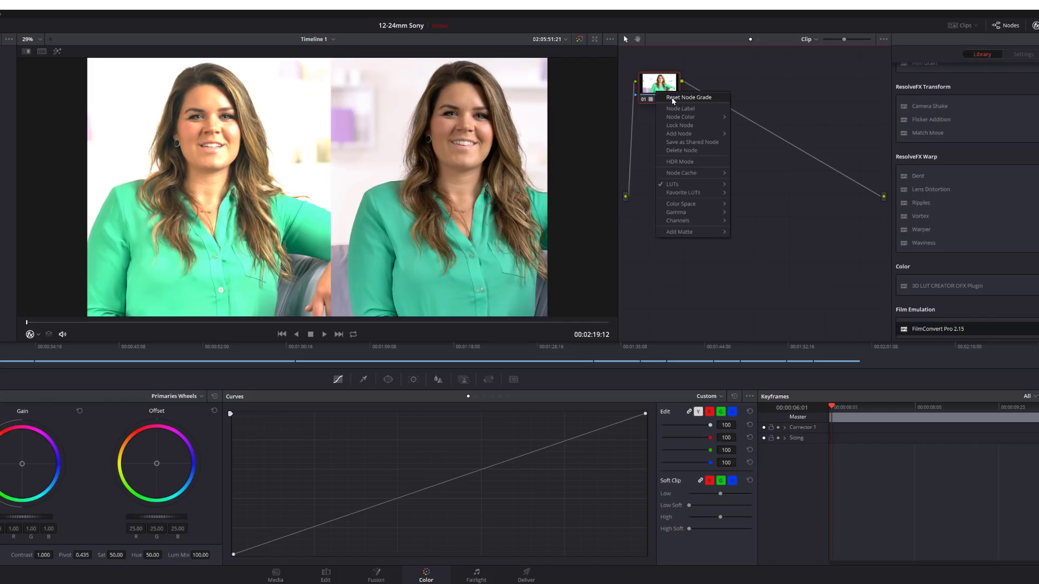
click(673, 98)
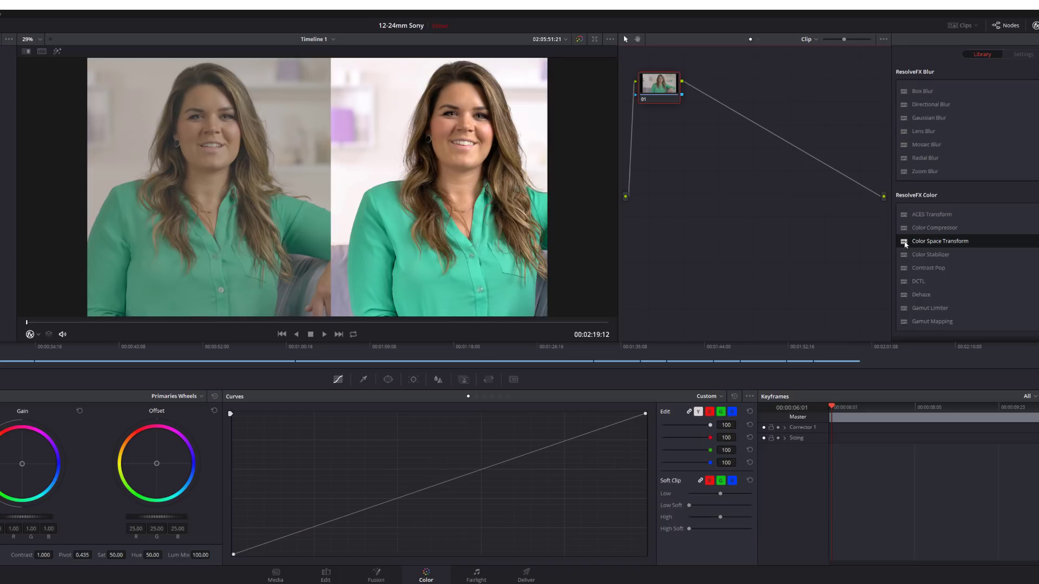
drag(918, 245, 657, 85)
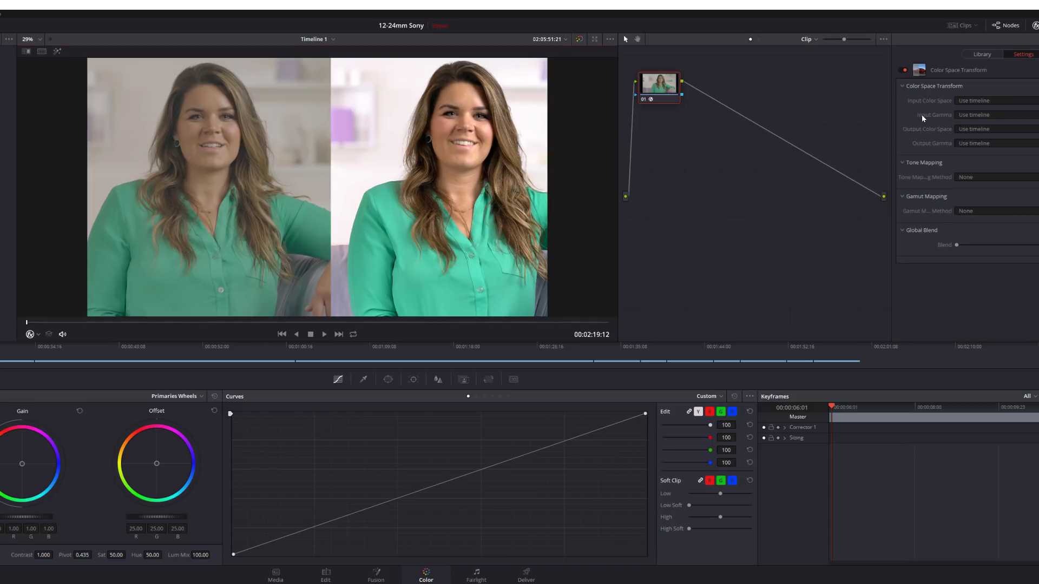
Set the transform's input gamma to Sony S-Log2, trying Simple then Luminance Mapping tone mapping
click(976, 116)
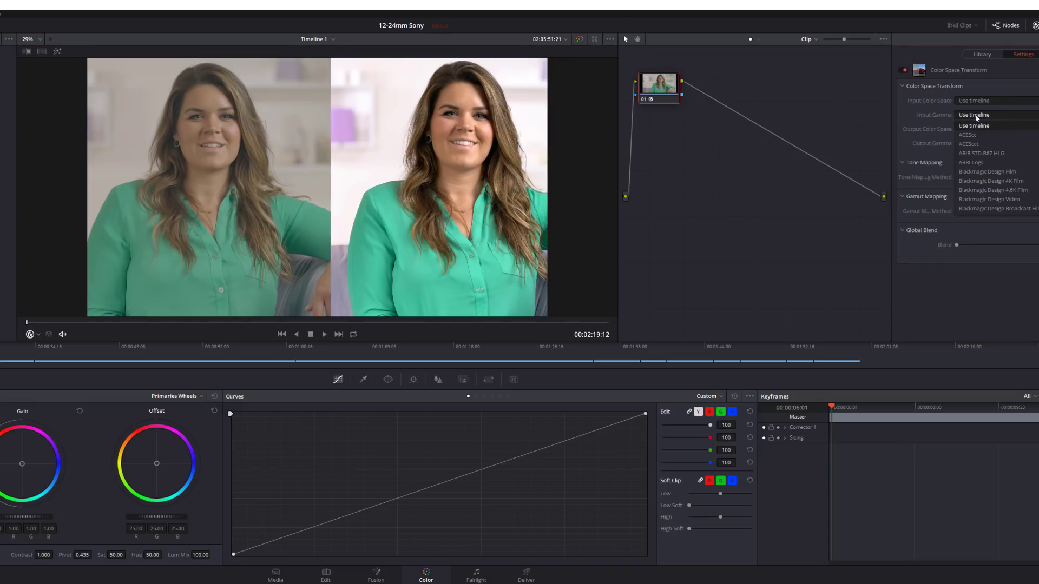
scroll(982, 157, down, 10)
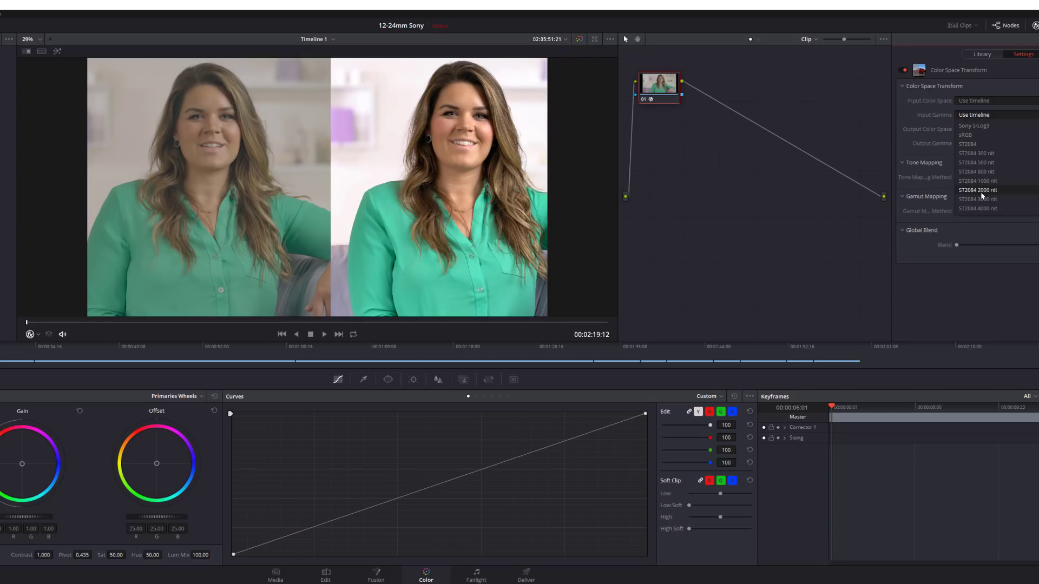
click(991, 146)
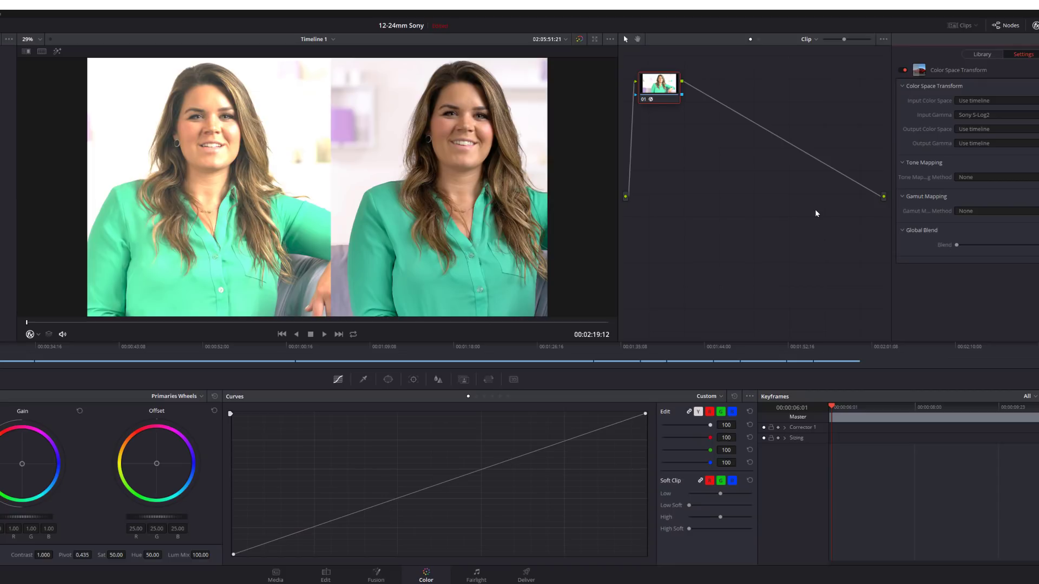
click(993, 179)
click(981, 199)
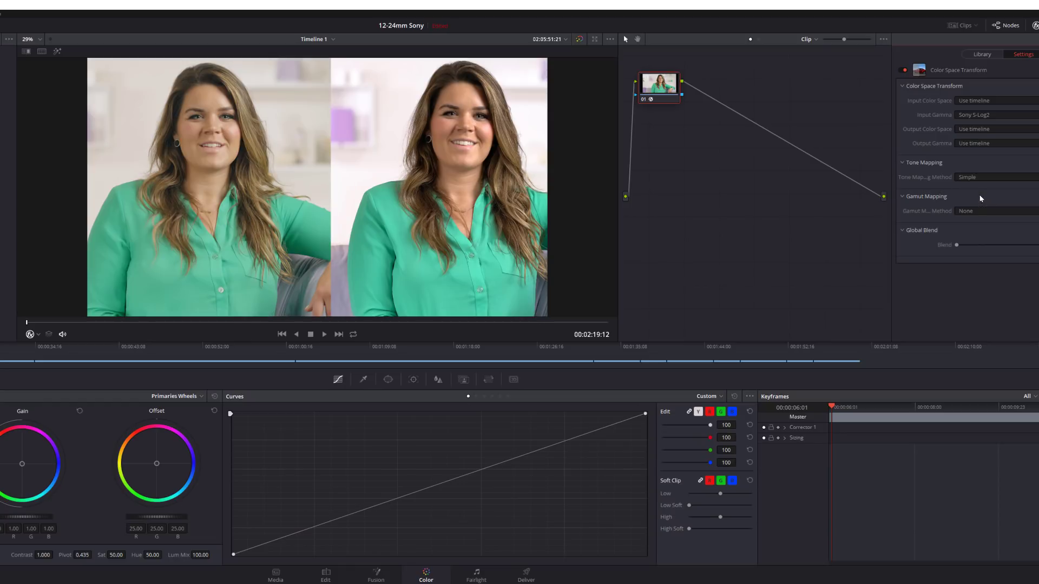
click(983, 178)
click(975, 209)
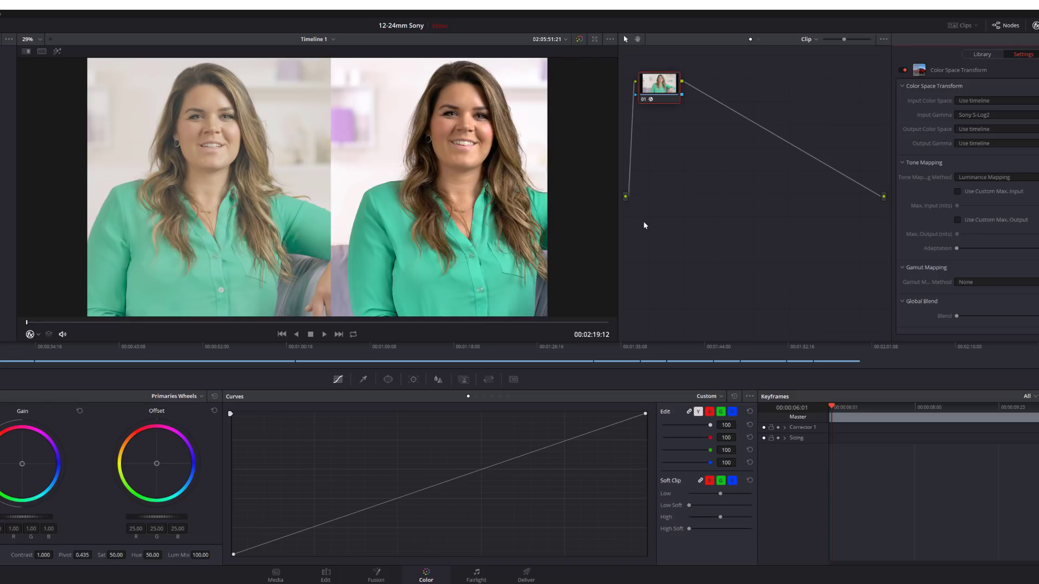
key(ctrl+z)
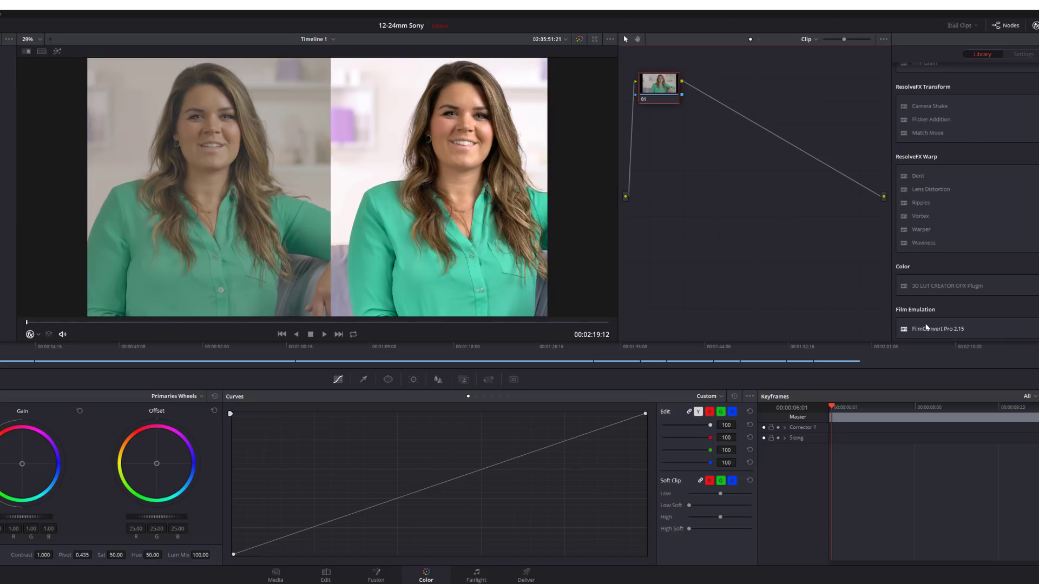
drag(922, 332, 662, 94)
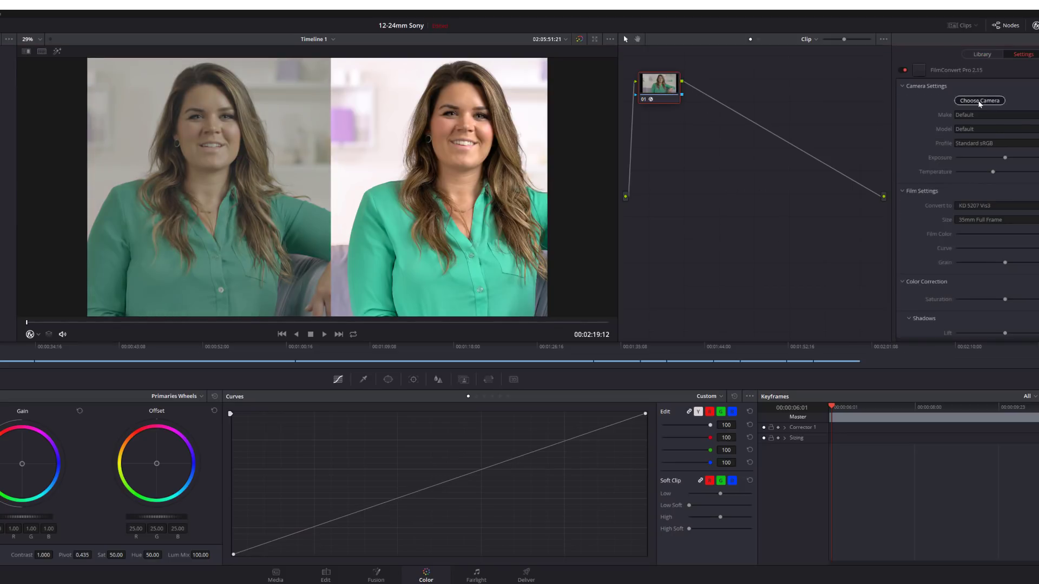
click(950, 85)
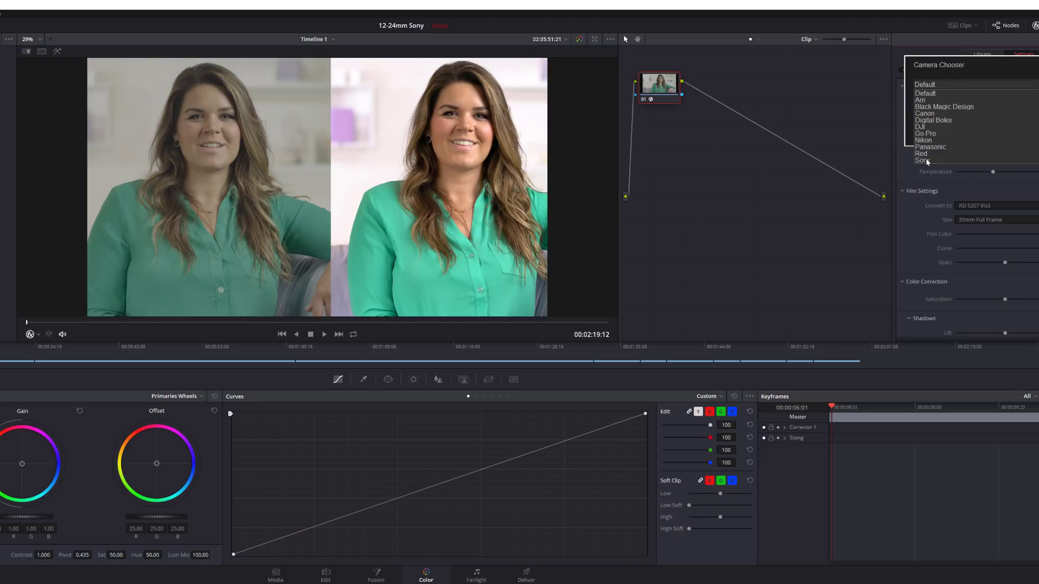
click(942, 102)
click(942, 103)
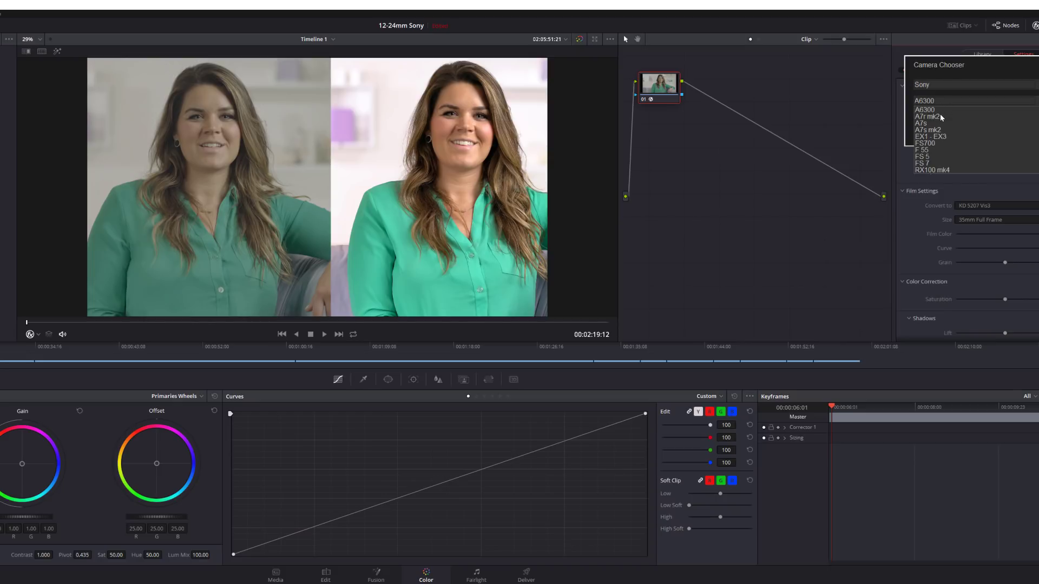
click(941, 117)
click(946, 119)
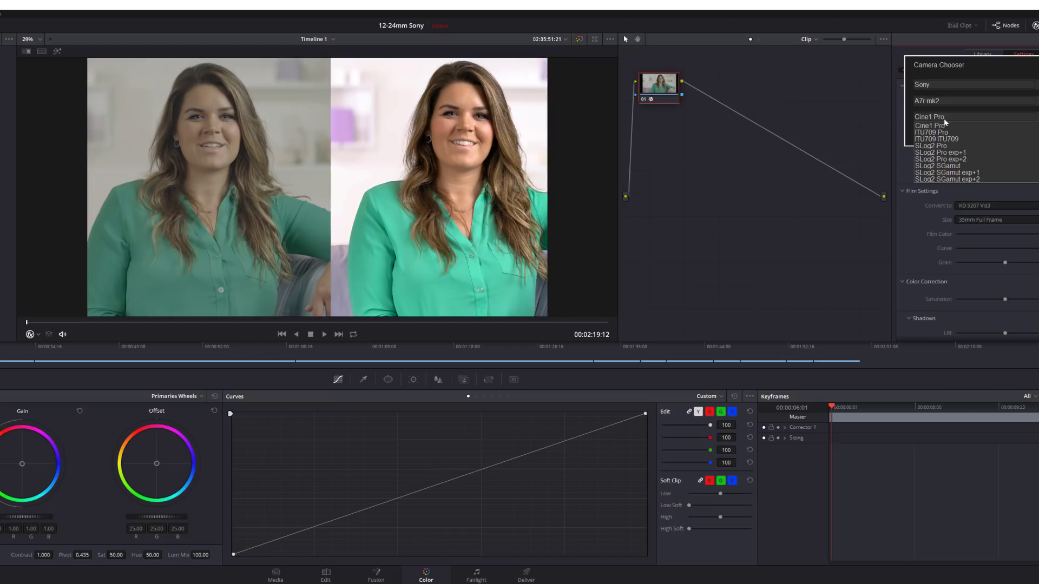
click(946, 155)
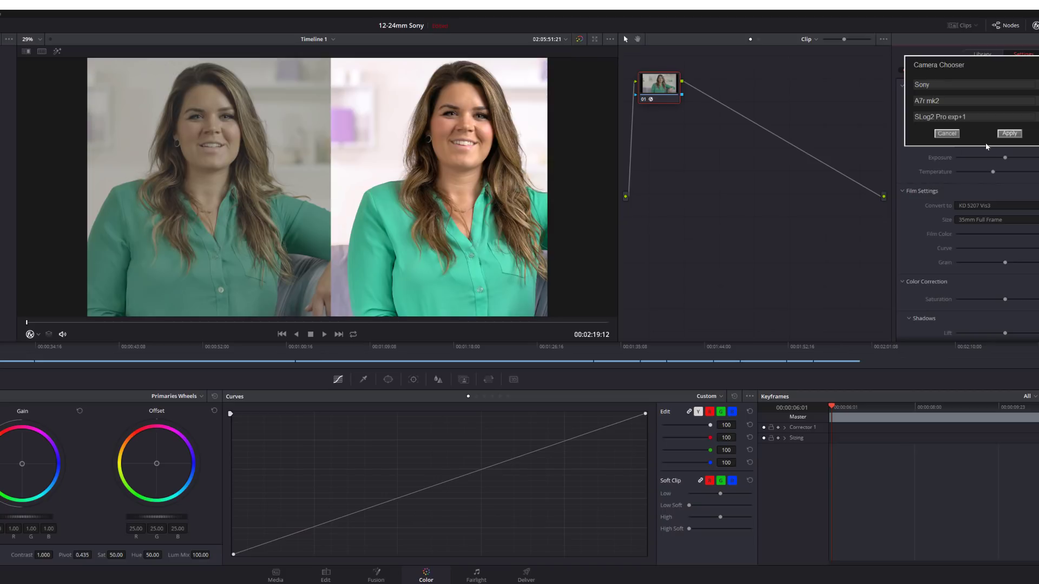
click(1011, 139)
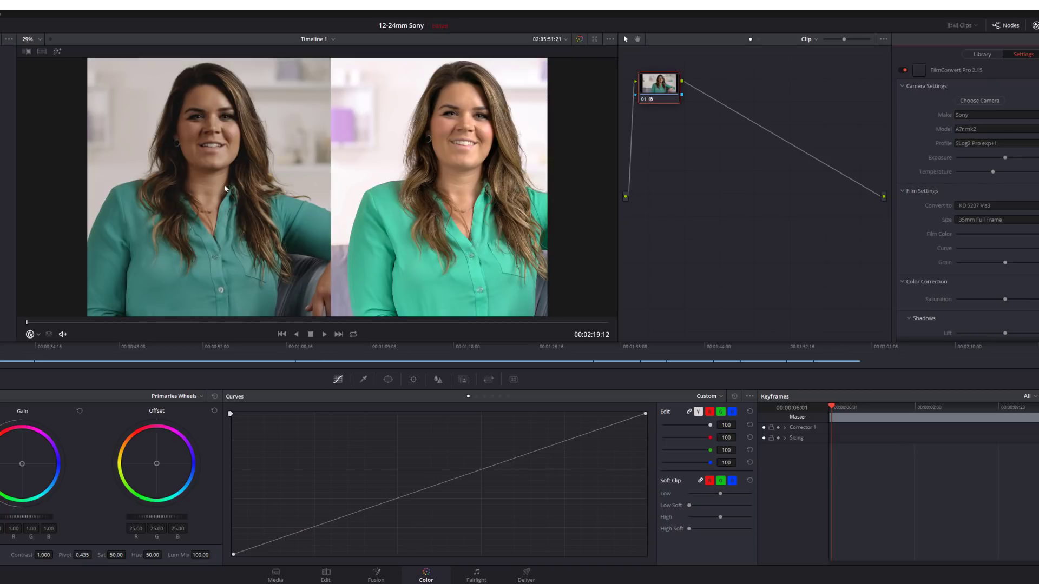
click(978, 208)
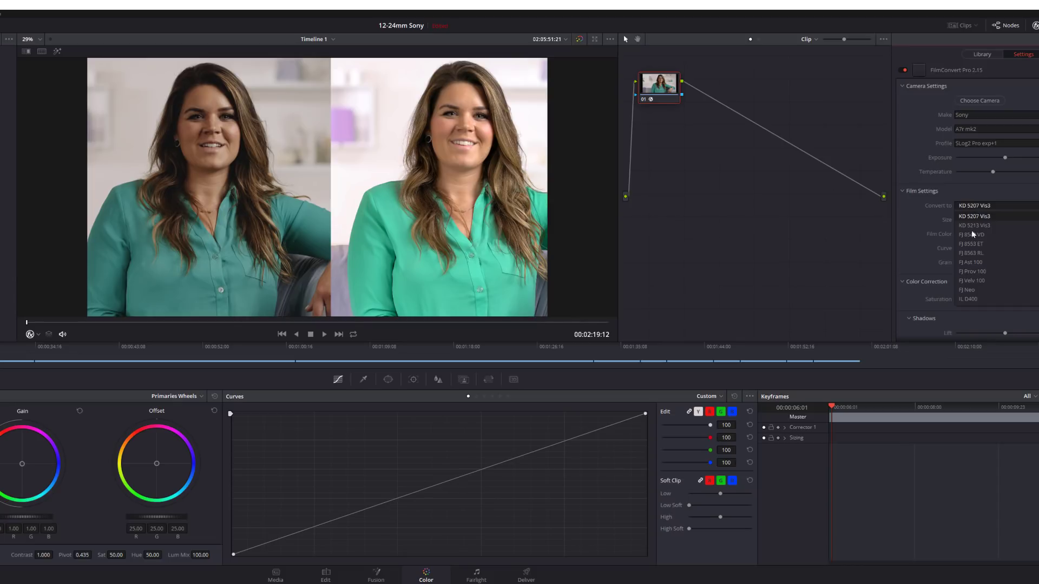
click(980, 246)
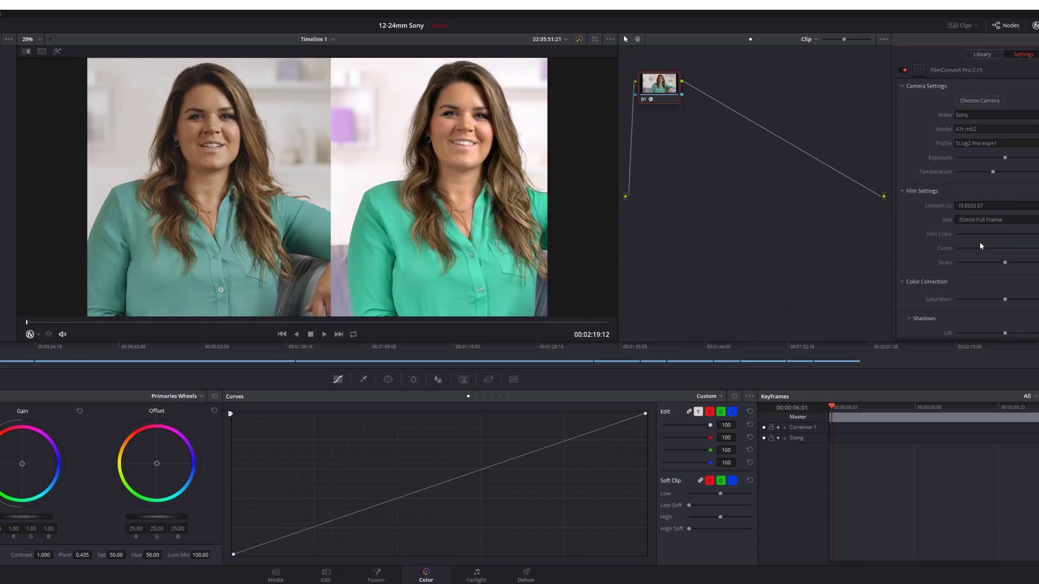
click(996, 207)
click(988, 284)
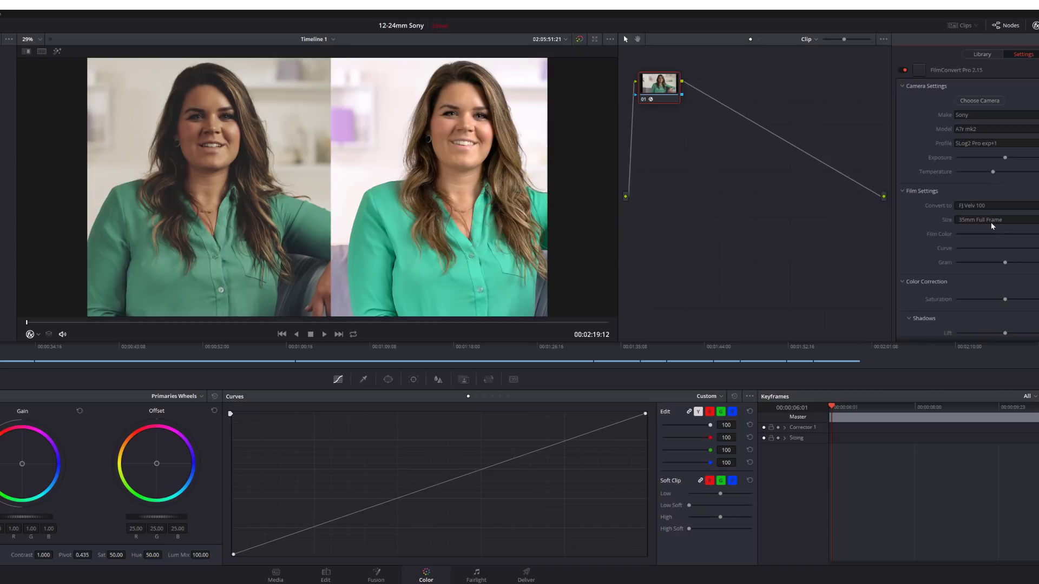
click(978, 206)
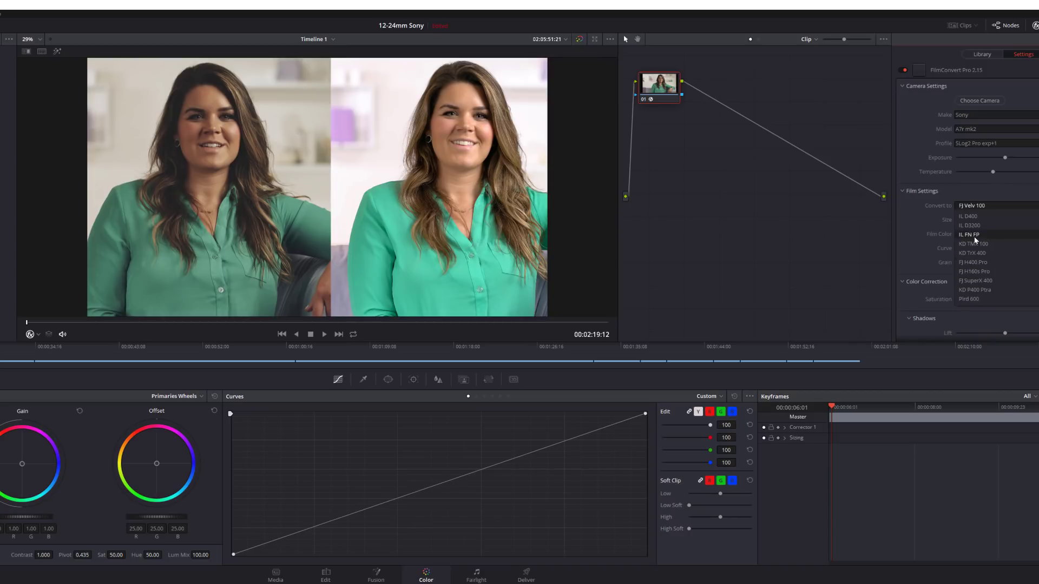
scroll(976, 240, up, 3)
click(975, 238)
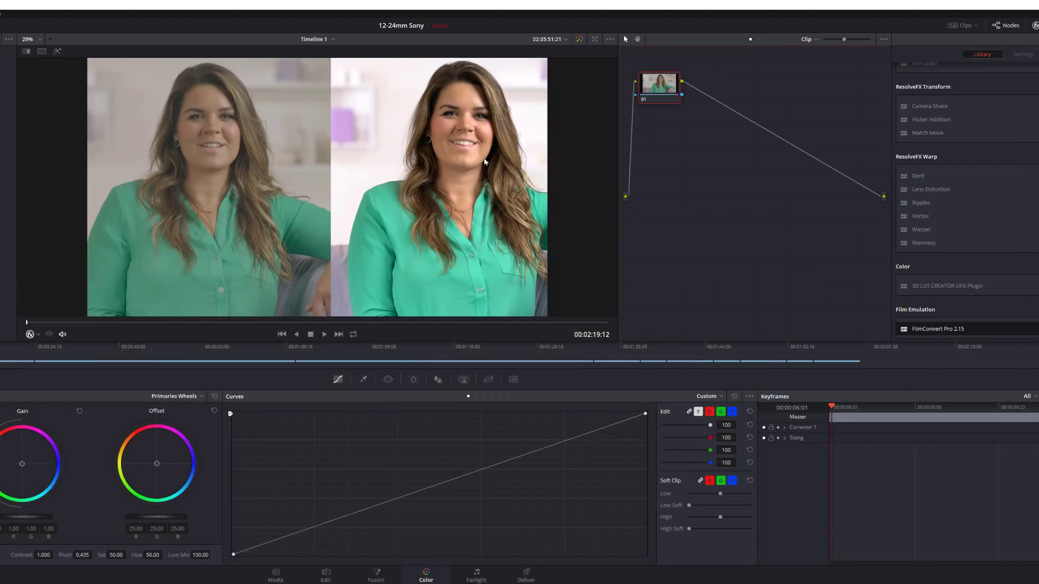
Apply the 3D LUT Creator 'Catalyst_SLog2_709' LUT to node 01
right_click(657, 82)
key(Escape)
right_click(675, 161)
mouse_move(695, 182)
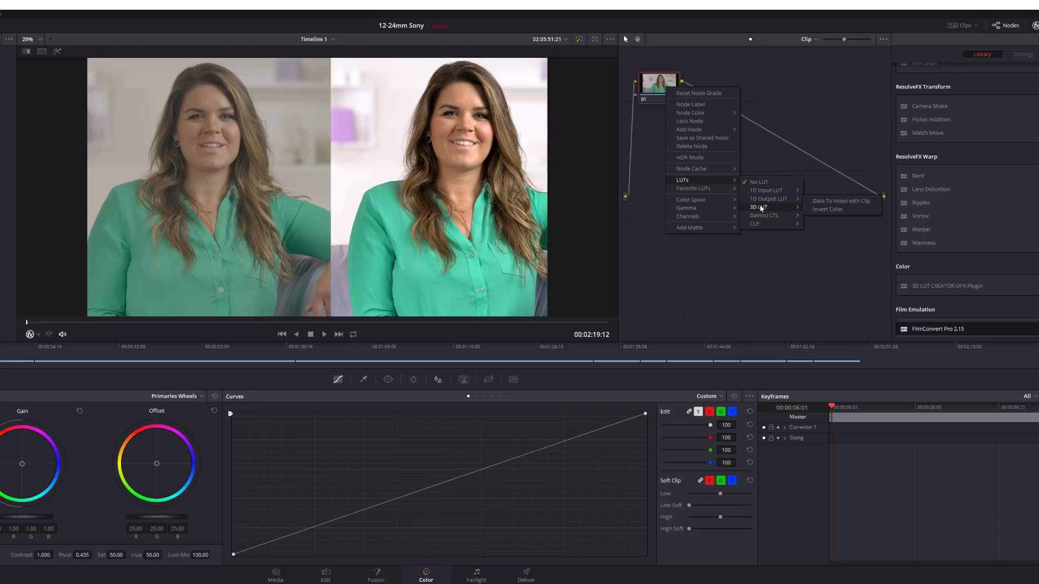
mouse_move(762, 207)
mouse_move(839, 210)
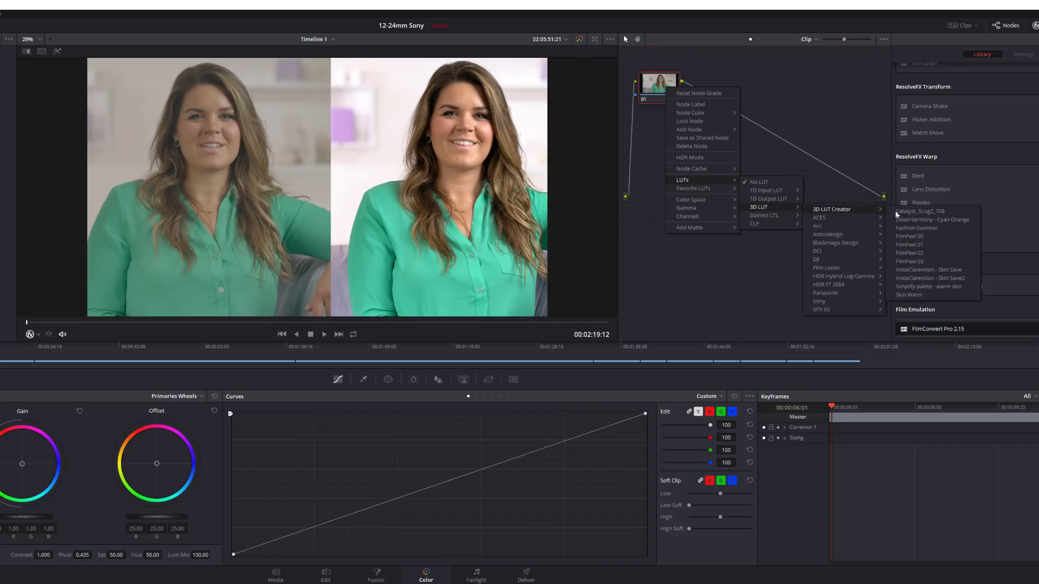
click(940, 212)
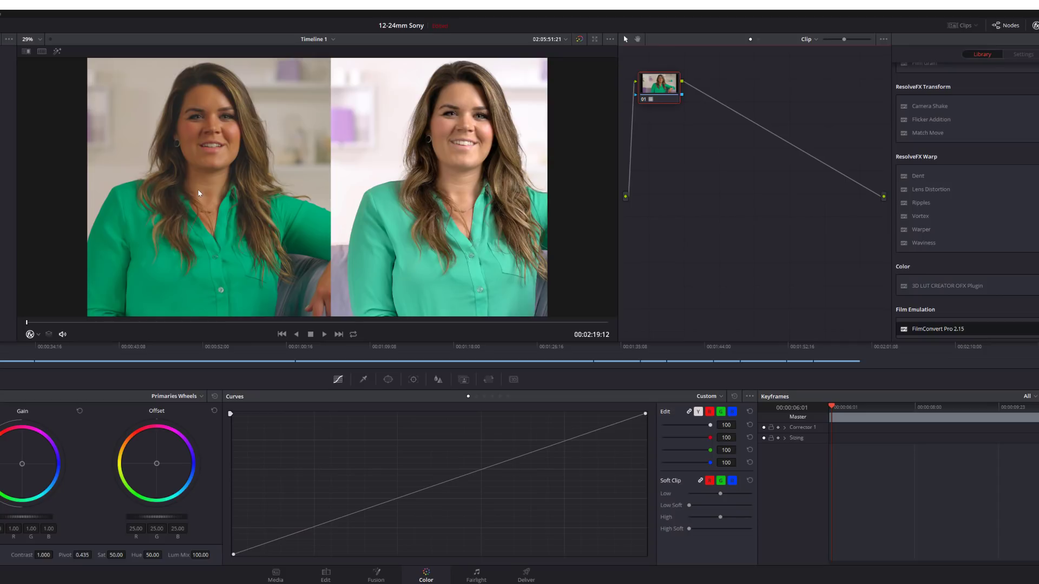